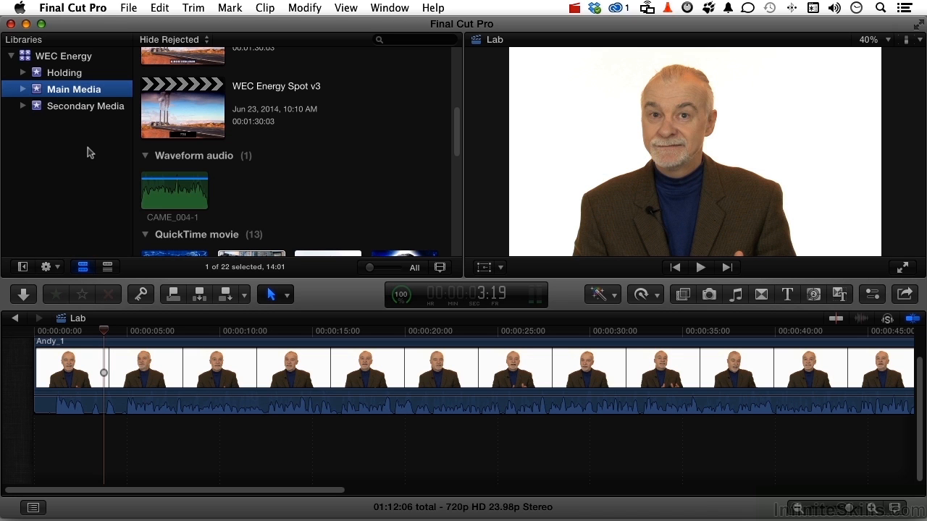
Play the opening seconds of the presenter clip shot against white
{"action": "left_click", "coordinate": [44, 332]}
{"action": "key", "text": "space"}
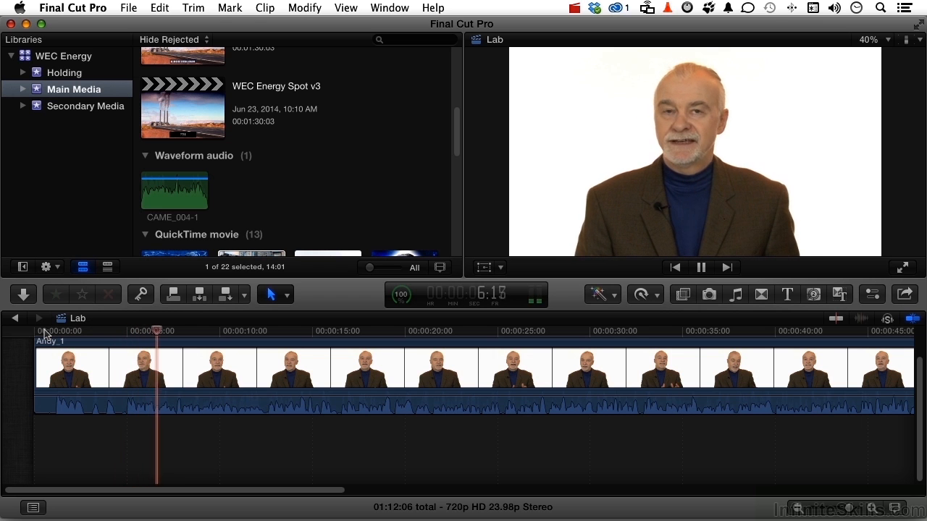
{"action": "key", "text": "space"}
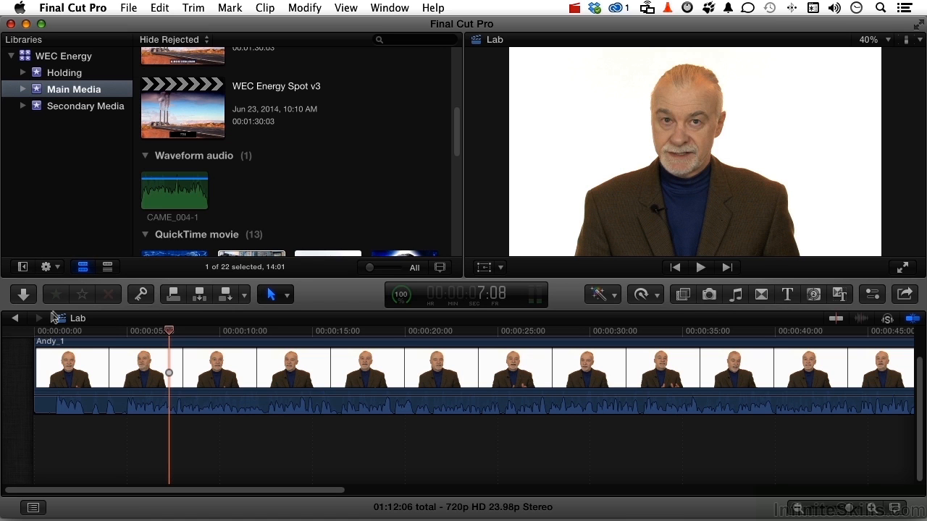
Connect the Times Square clip 121610-17 beneath the presenter clip at the start of the timeline
{"action": "scroll", "coordinate": [327, 193], "scroll_direction": "down", "scroll_amount": 5}
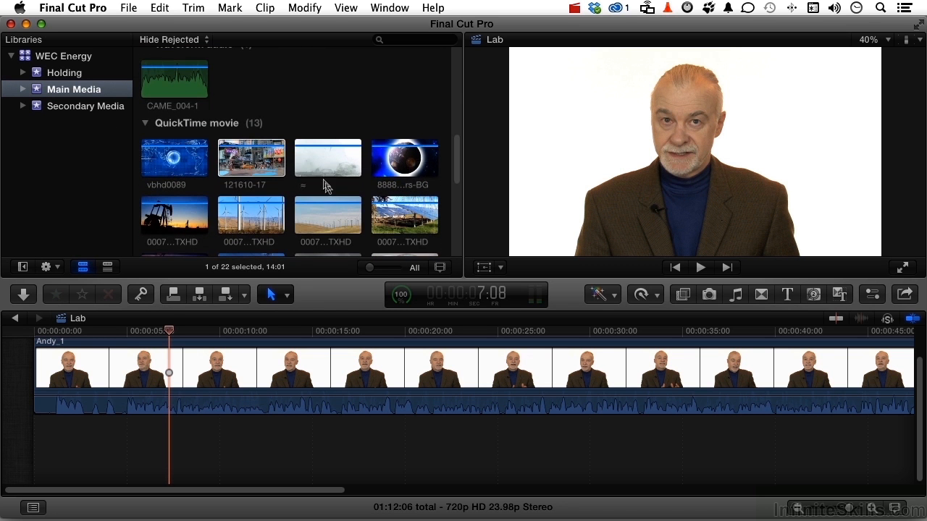
{"action": "left_click", "coordinate": [272, 150]}
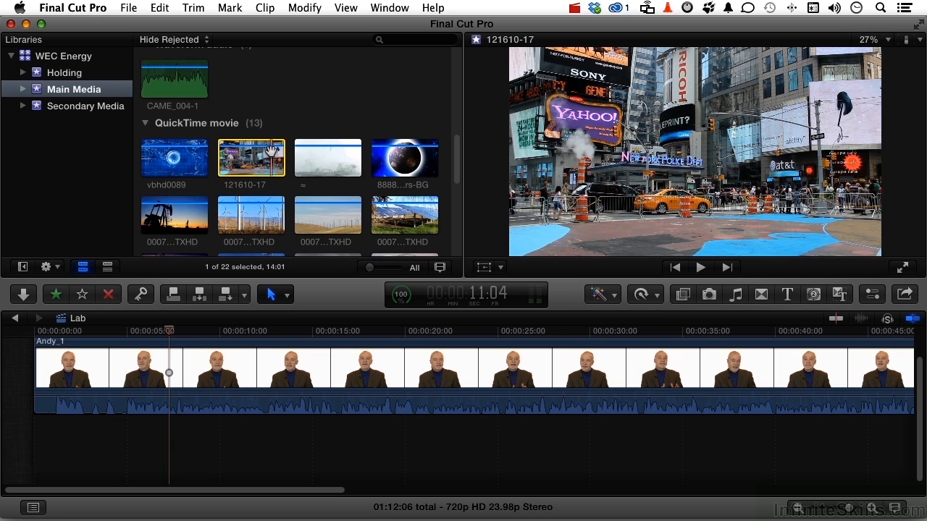
{"action": "left_click_drag", "start_coordinate": [254, 154], "coordinate": [40, 457]}
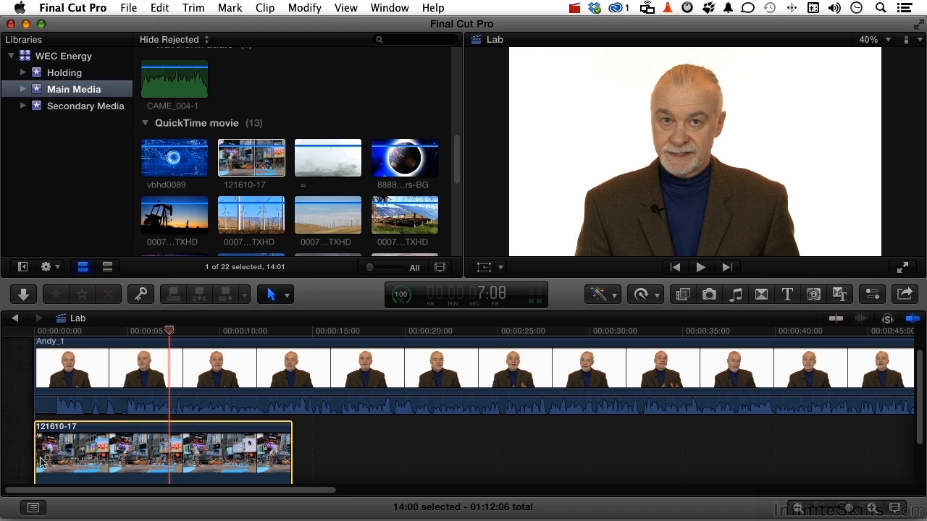
Apply the Luma Keyer effect from the Keying category to the presenter clip and show the effect's settings
{"action": "left_click", "coordinate": [681, 297]}
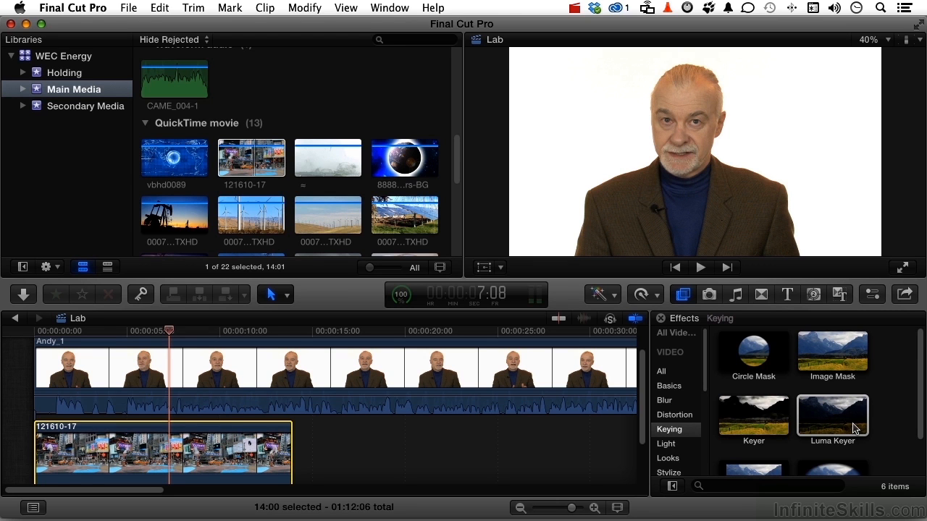
{"action": "left_click_drag", "start_coordinate": [852, 427], "coordinate": [556, 389]}
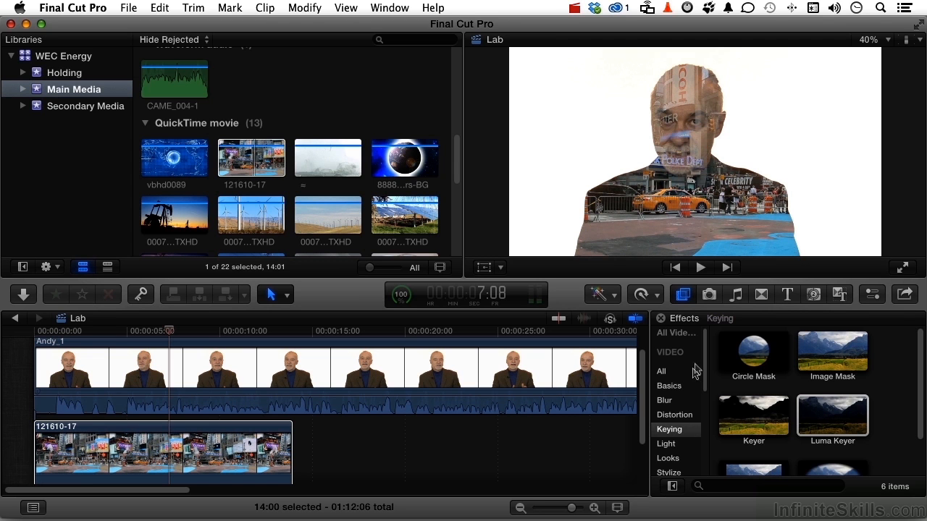
{"action": "left_click", "coordinate": [680, 300]}
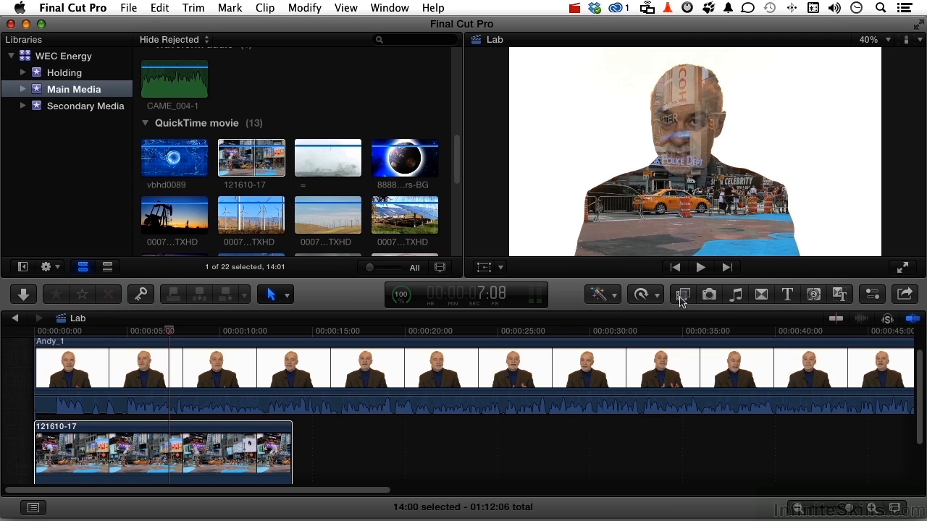
{"action": "left_click", "coordinate": [876, 300]}
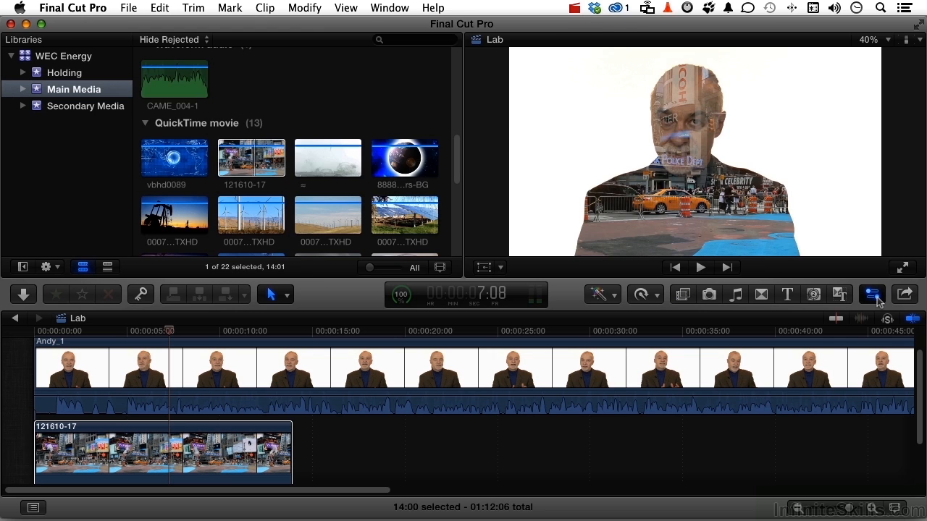
{"action": "left_click", "coordinate": [607, 383]}
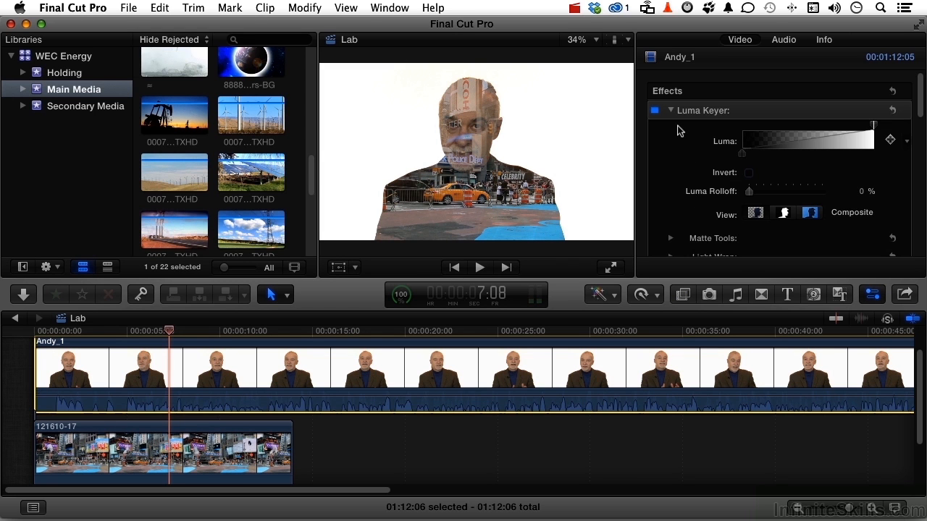
Compare the Luma Keyer's Matte and Original views, and in Matte view raise the lower Luma handle close to white for a solid silhouette
{"action": "scroll", "coordinate": [678, 130], "scroll_direction": "down", "scroll_amount": 2}
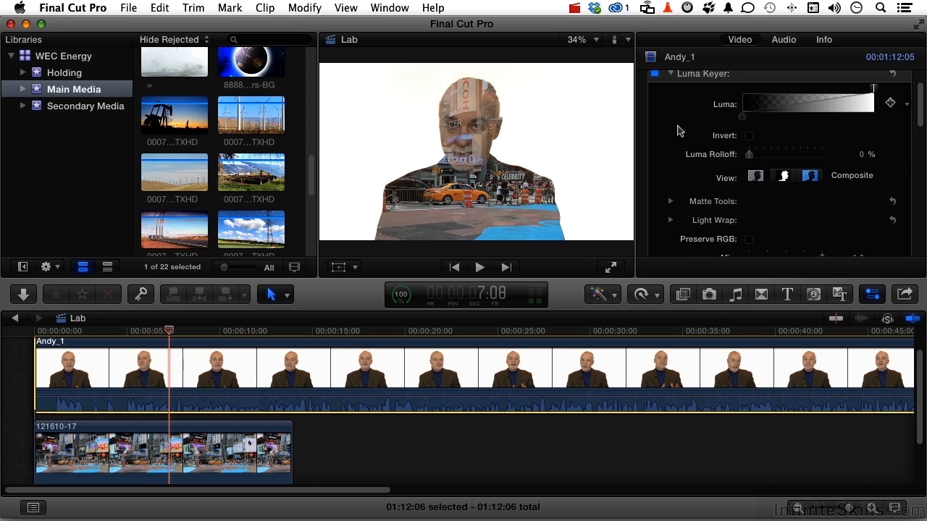
{"action": "scroll", "coordinate": [679, 131], "scroll_direction": "up", "scroll_amount": 2}
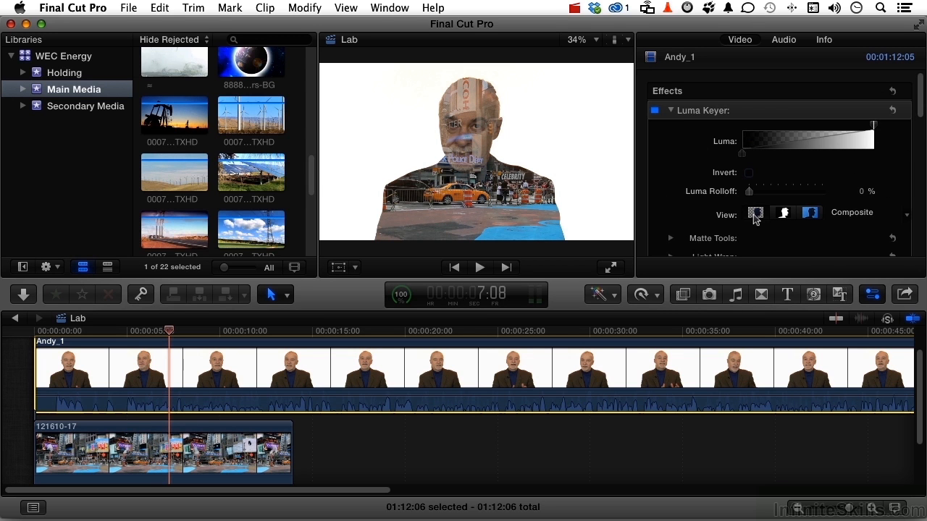
{"action": "left_click", "coordinate": [781, 215]}
{"action": "left_click", "coordinate": [809, 214]}
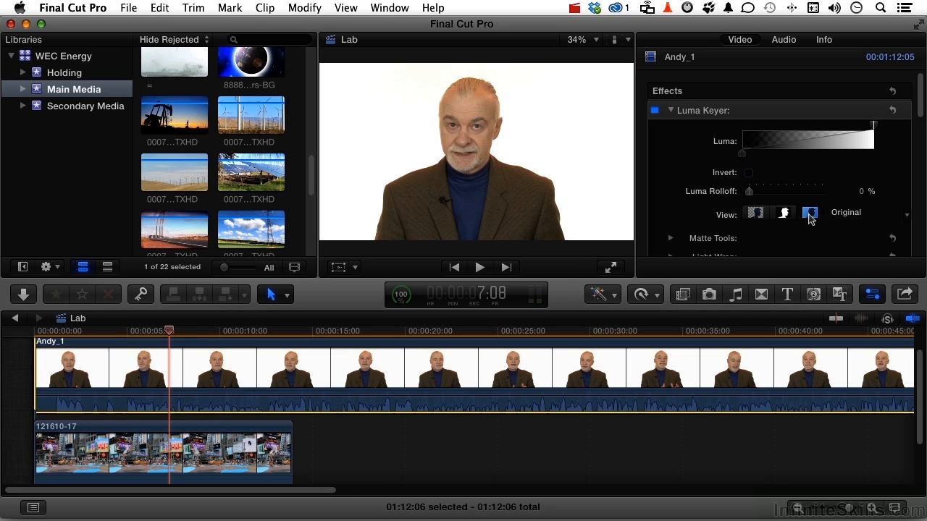
{"action": "left_click", "coordinate": [782, 214]}
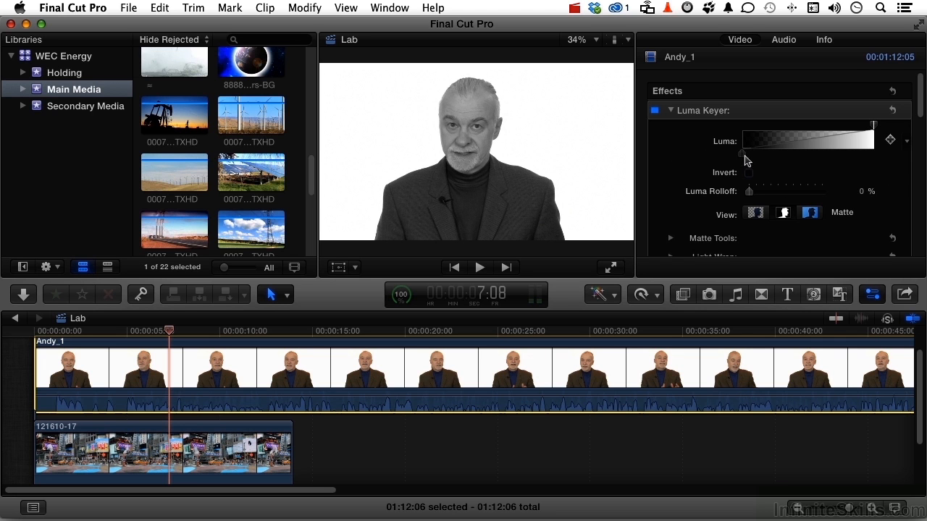
{"action": "left_click_drag", "start_coordinate": [742, 155], "coordinate": [852, 157]}
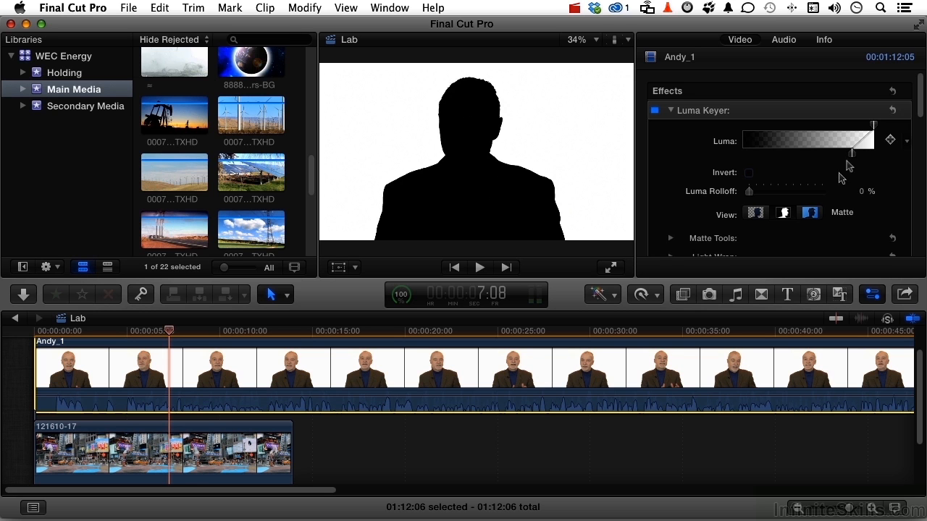
Return the Luma Keyer to Composite view and invert the key, with Luma Rolloff at 0%
{"action": "left_click", "coordinate": [755, 214]}
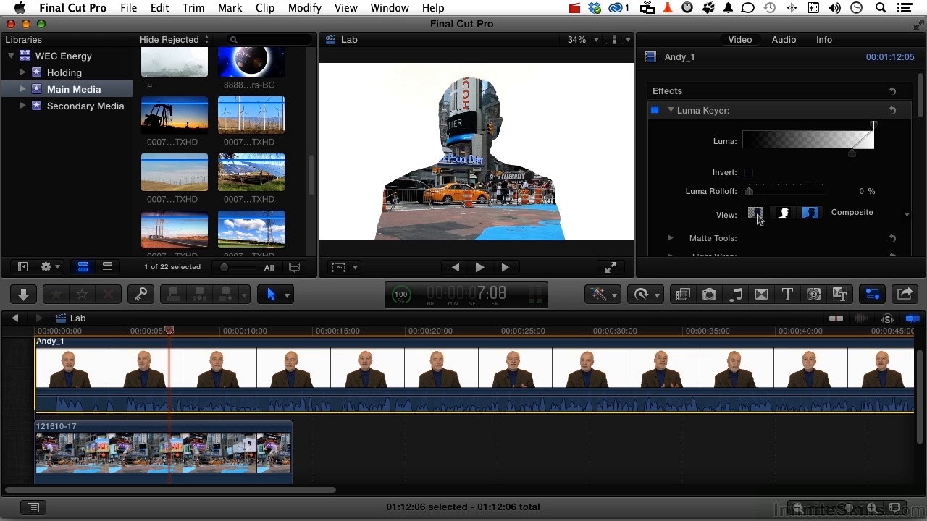
{"action": "left_click", "coordinate": [749, 174]}
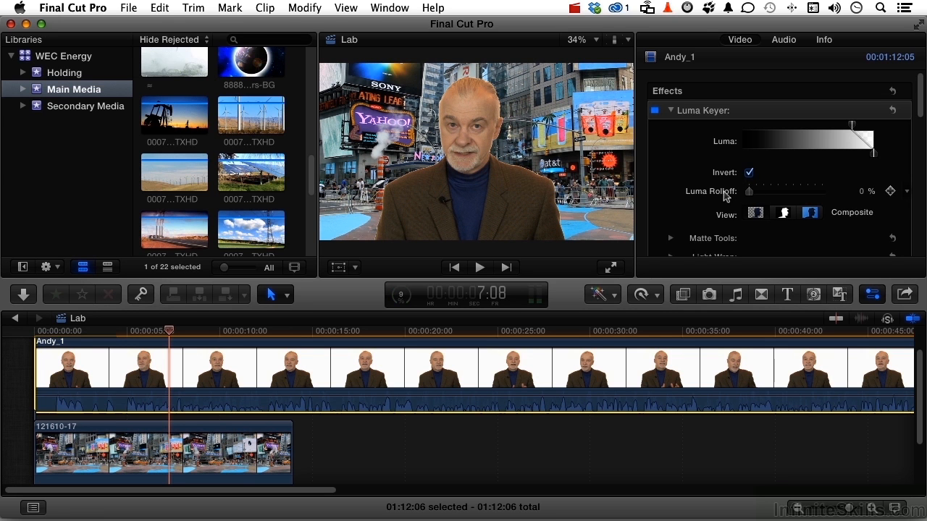
{"action": "mouse_move", "coordinate": [750, 193]}
{"action": "left_mouse_down"}
{"action": "mouse_move", "coordinate": [774, 197]}
{"action": "mouse_move", "coordinate": [749, 201]}
{"action": "left_mouse_up"}
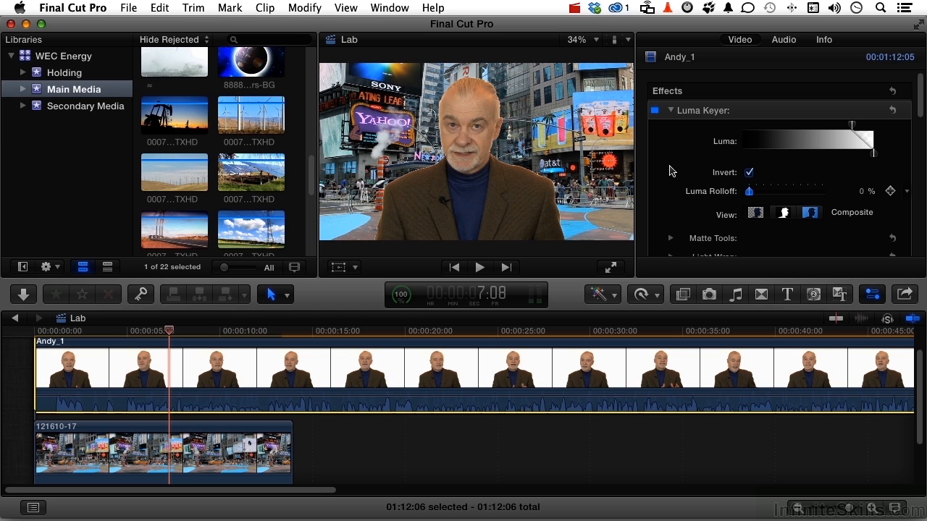
Check the matte, and in Matte Tools set the Levels midpoint to 0.45, Shrink/Expand to 4.0 and Soften to 0.67
{"action": "scroll", "coordinate": [670, 171], "scroll_direction": "down", "scroll_amount": 8}
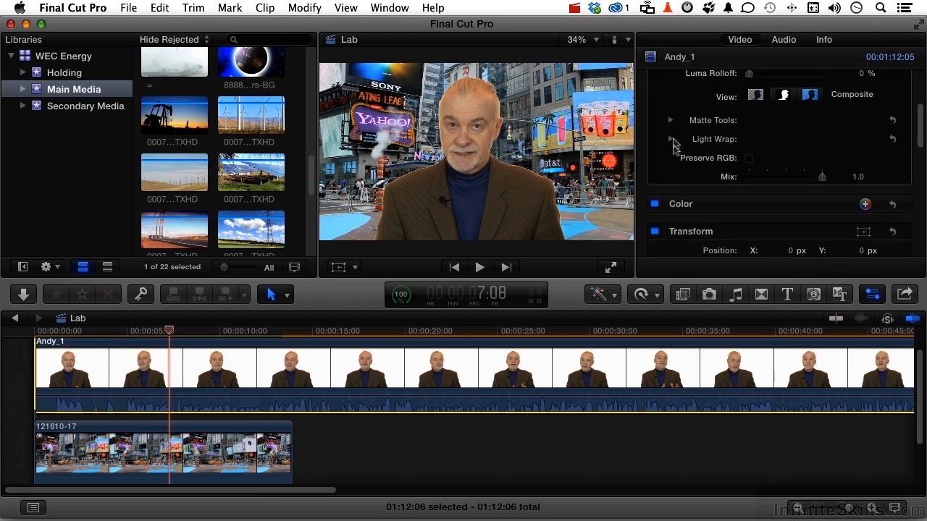
{"action": "left_click", "coordinate": [670, 120]}
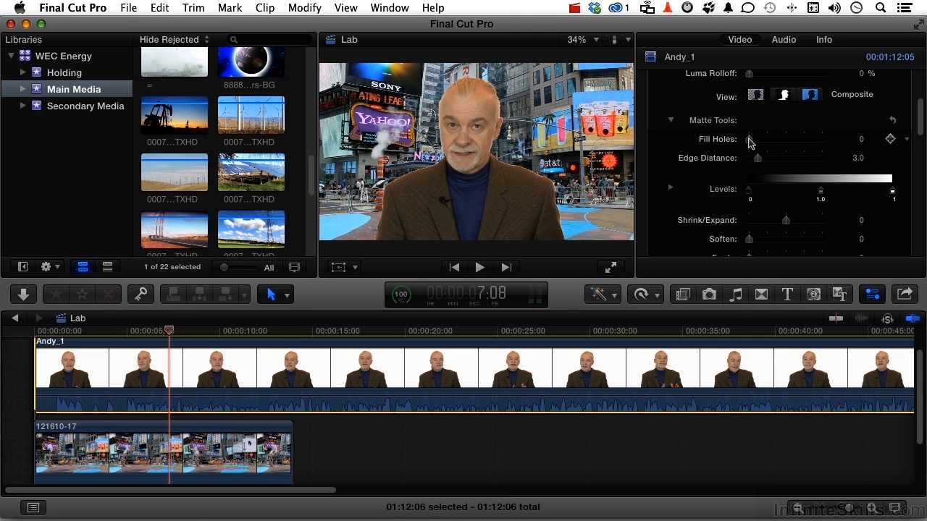
{"action": "left_click", "coordinate": [783, 94]}
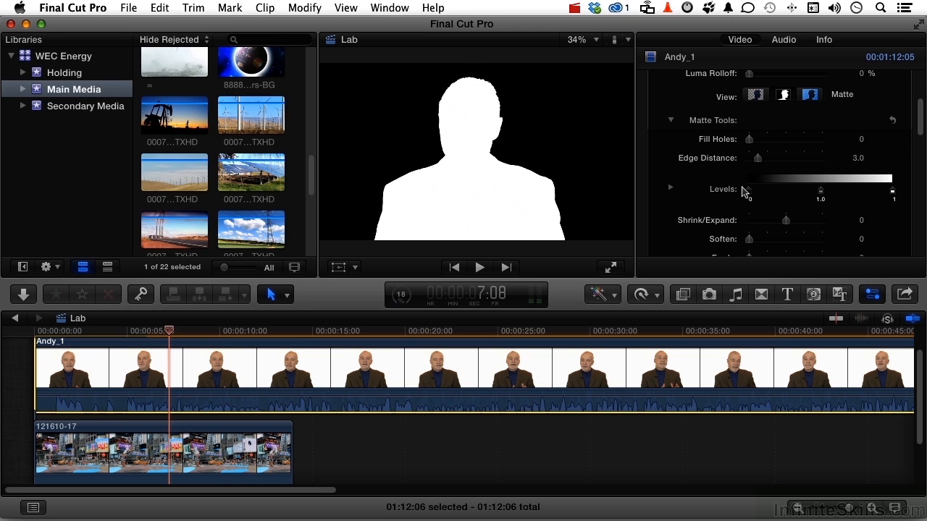
{"action": "left_click", "coordinate": [754, 97]}
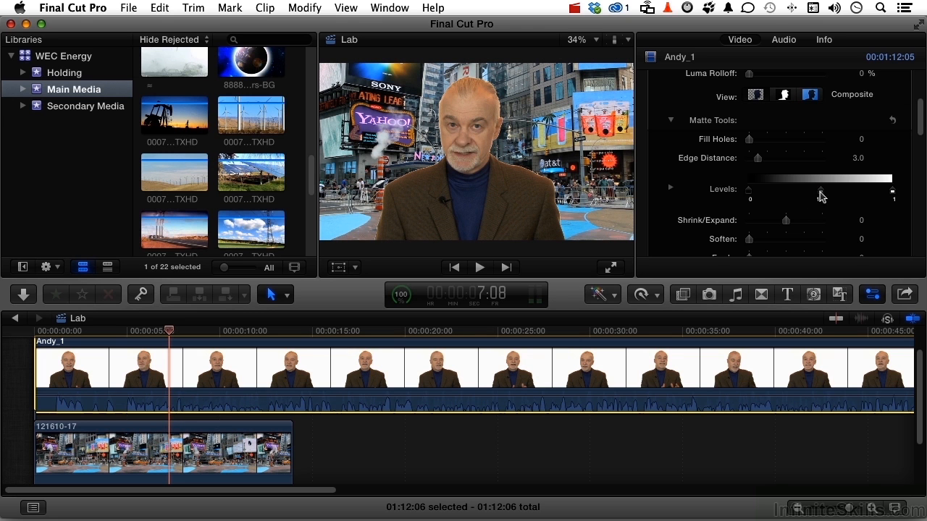
{"action": "mouse_move", "coordinate": [821, 195]}
{"action": "left_mouse_down"}
{"action": "mouse_move", "coordinate": [789, 199]}
{"action": "mouse_move", "coordinate": [837, 195]}
{"action": "left_mouse_up"}
{"action": "left_click_drag", "start_coordinate": [846, 193], "coordinate": [854, 192]}
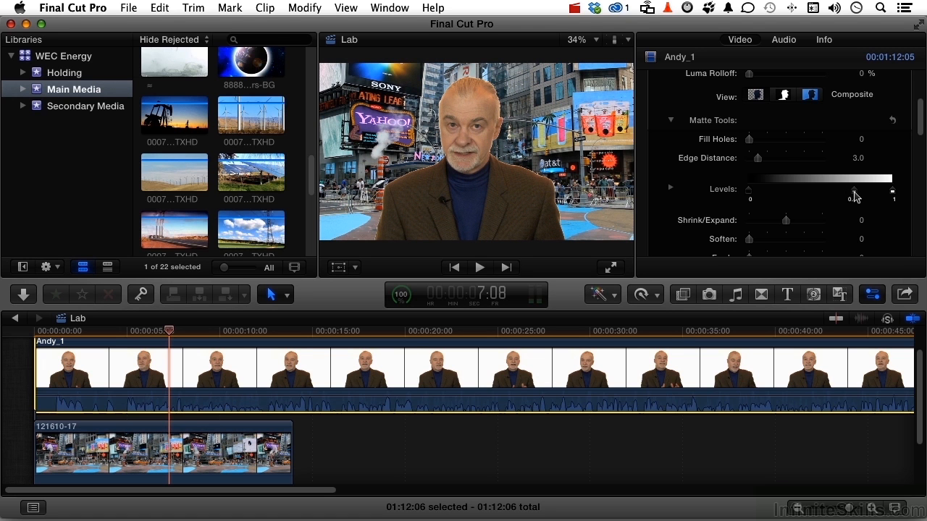
{"action": "scroll", "coordinate": [854, 196], "scroll_direction": "down", "scroll_amount": 2}
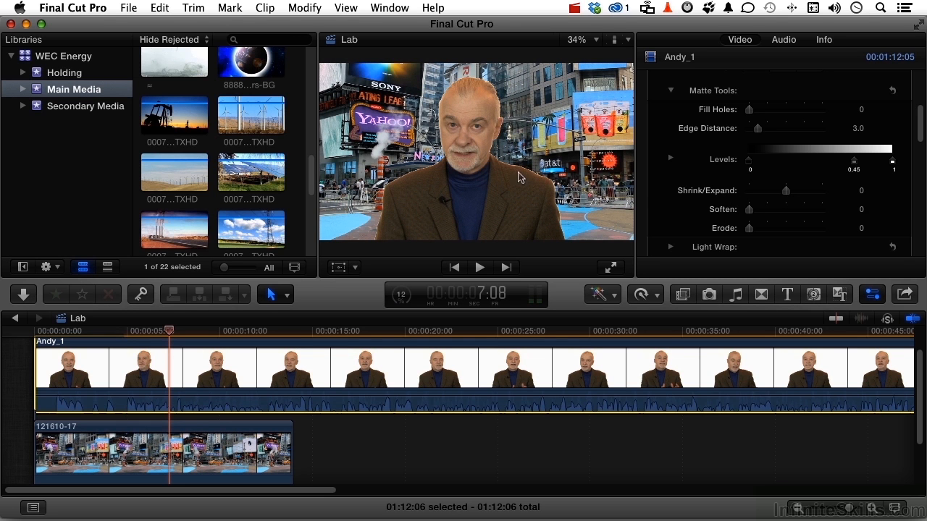
{"action": "left_click_drag", "start_coordinate": [787, 197], "coordinate": [730, 237]}
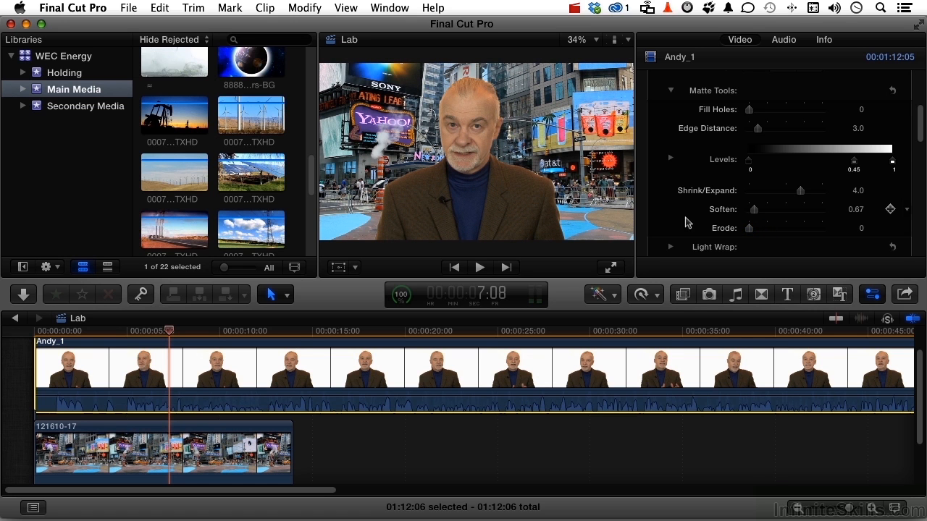
Set the Light Wrap amount to 11.0 and its mode to Lighten after trying Screen
{"action": "scroll", "coordinate": [687, 222], "scroll_direction": "down", "scroll_amount": 2}
{"action": "scroll", "coordinate": [681, 199], "scroll_direction": "down", "scroll_amount": 1}
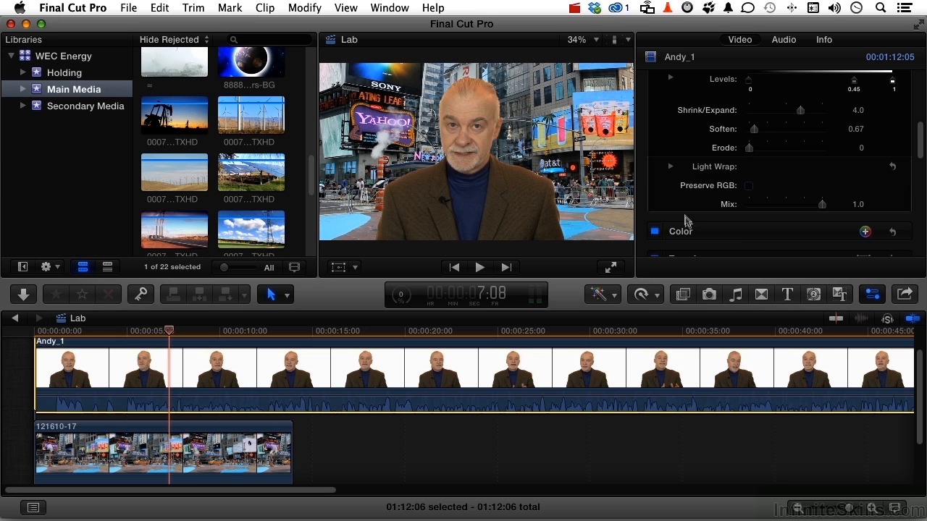
{"action": "left_click", "coordinate": [671, 167]}
{"action": "mouse_move", "coordinate": [750, 192]}
{"action": "left_mouse_down"}
{"action": "mouse_move", "coordinate": [811, 189]}
{"action": "mouse_move", "coordinate": [760, 191]}
{"action": "mouse_move", "coordinate": [768, 191]}
{"action": "left_mouse_up"}
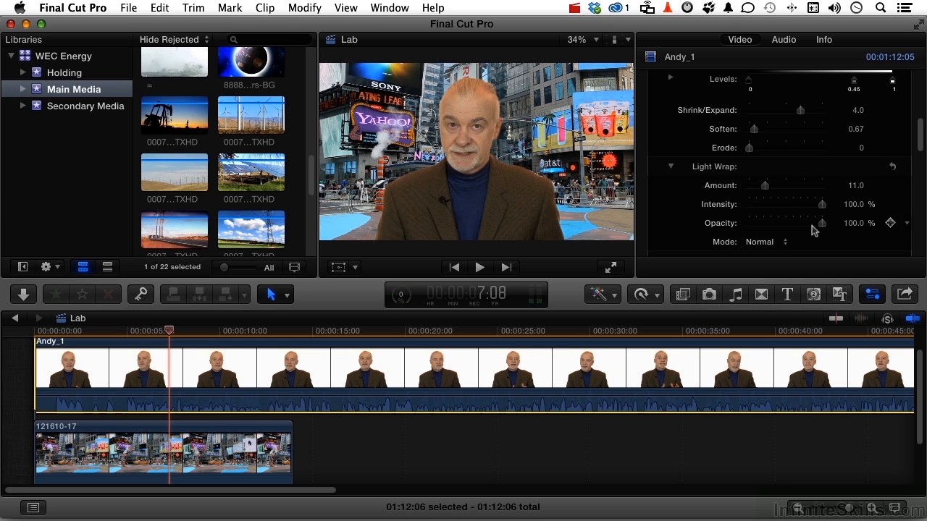
{"action": "scroll", "coordinate": [813, 230], "scroll_direction": "down", "scroll_amount": 3}
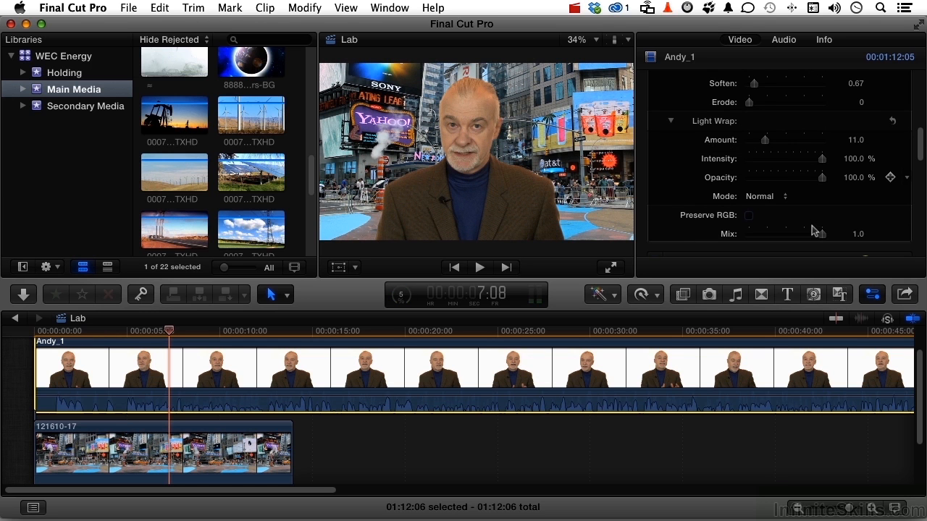
{"action": "left_click", "coordinate": [761, 196]}
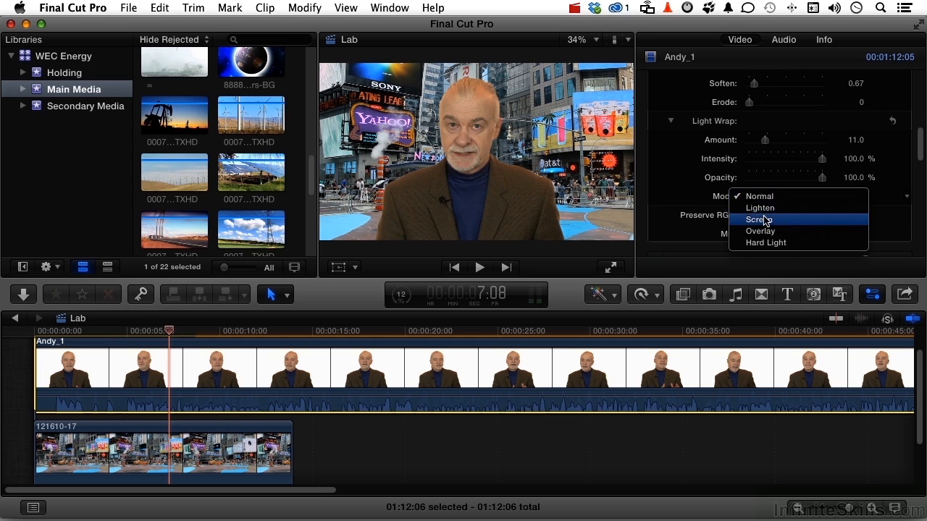
{"action": "left_click", "coordinate": [760, 219]}
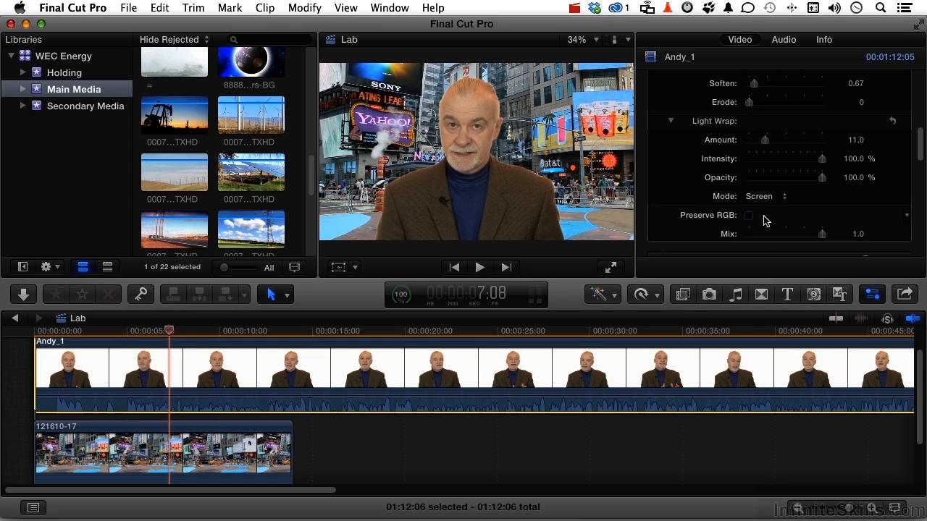
{"action": "left_click", "coordinate": [761, 196]}
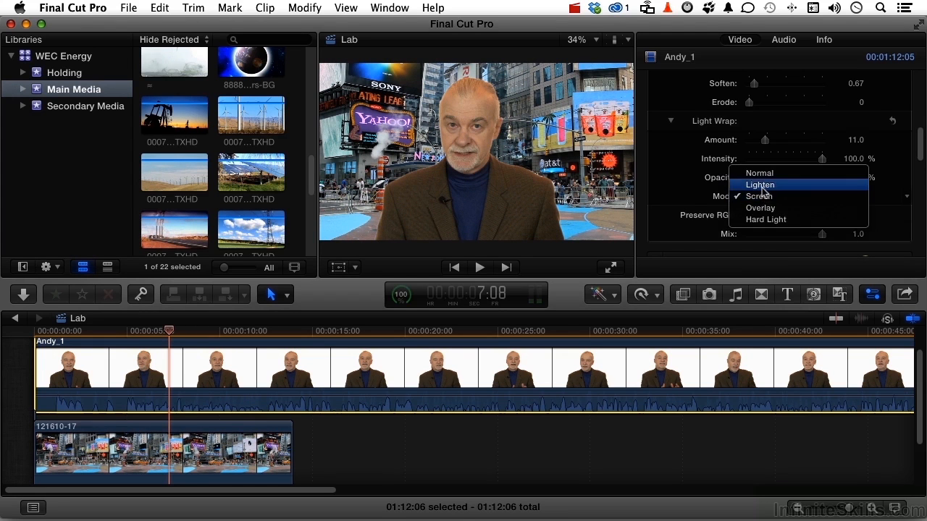
{"action": "left_click", "coordinate": [762, 188]}
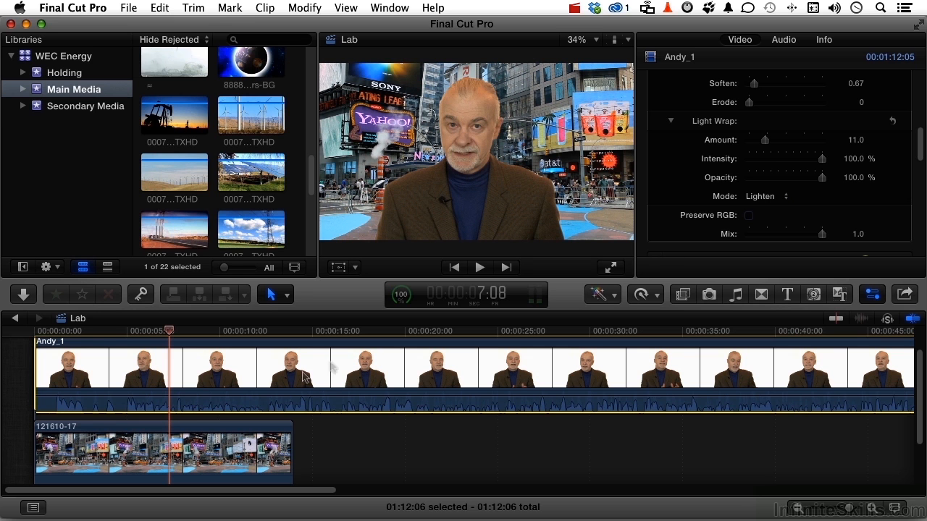
Play the keyed composite over the Times Square background from near the start of the timeline
{"action": "left_click", "coordinate": [48, 333]}
{"action": "key", "text": "space"}
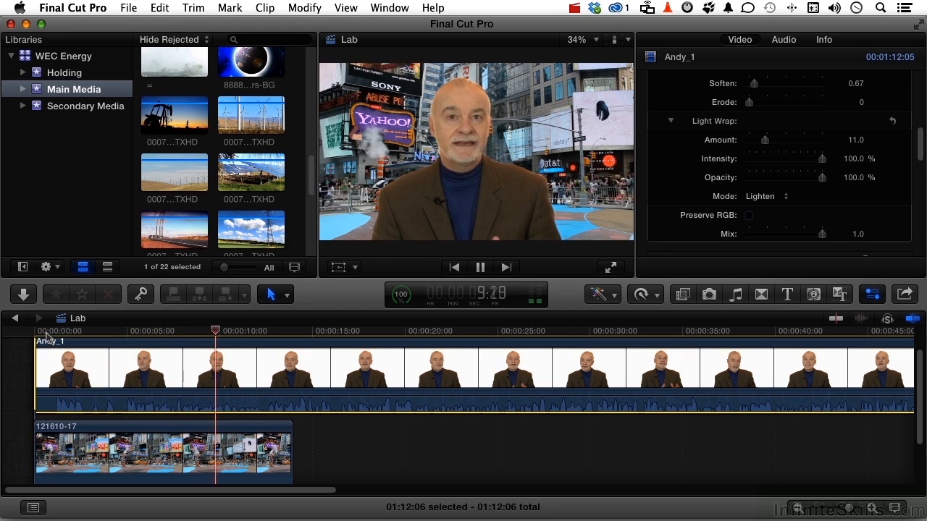
{"action": "key", "text": "space"}
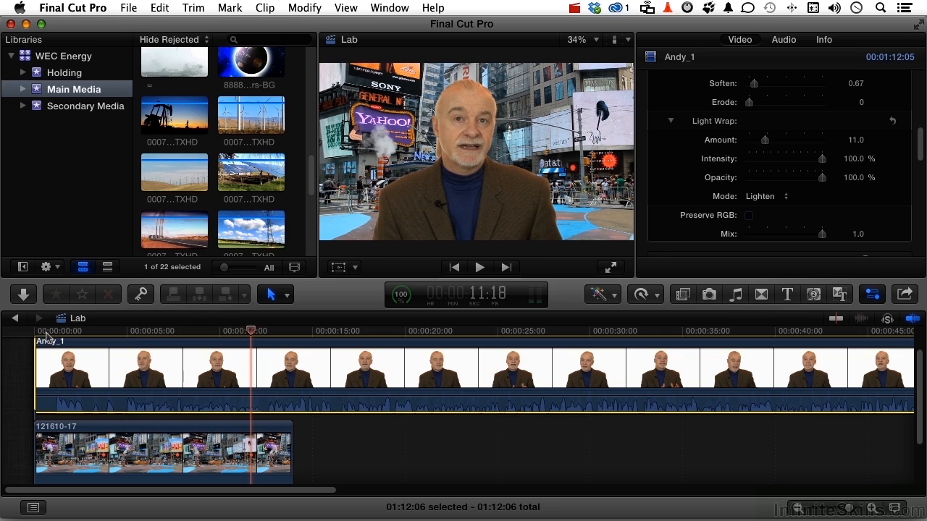
Replace the Times Square background with the wind turbine clip 000727_VTXHD connected beneath the start of the presenter clip
{"action": "left_click", "coordinate": [79, 430]}
{"action": "key", "text": "Delete"}
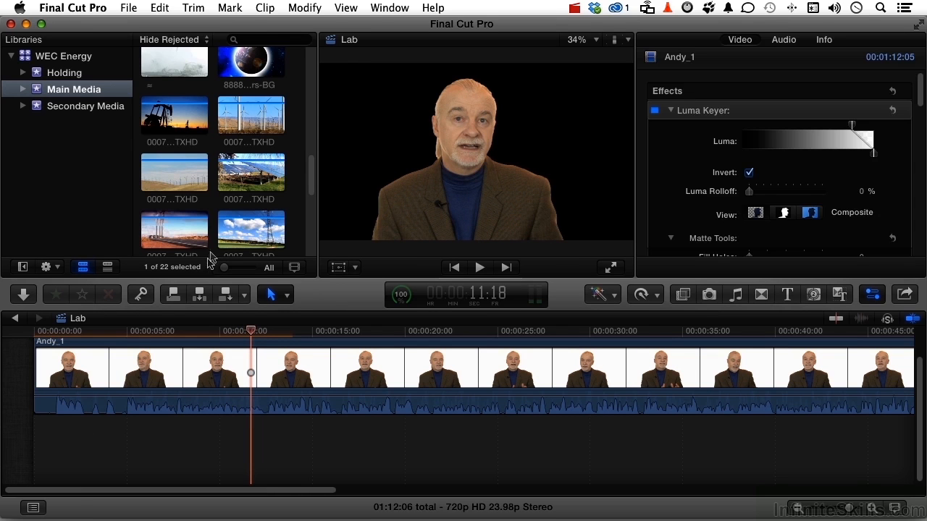
{"action": "left_click_drag", "start_coordinate": [251, 123], "coordinate": [38, 465]}
Play the keyed presenter over the wind turbine background from near the start of the timeline
{"action": "left_click", "coordinate": [55, 330]}
{"action": "key", "text": "space"}
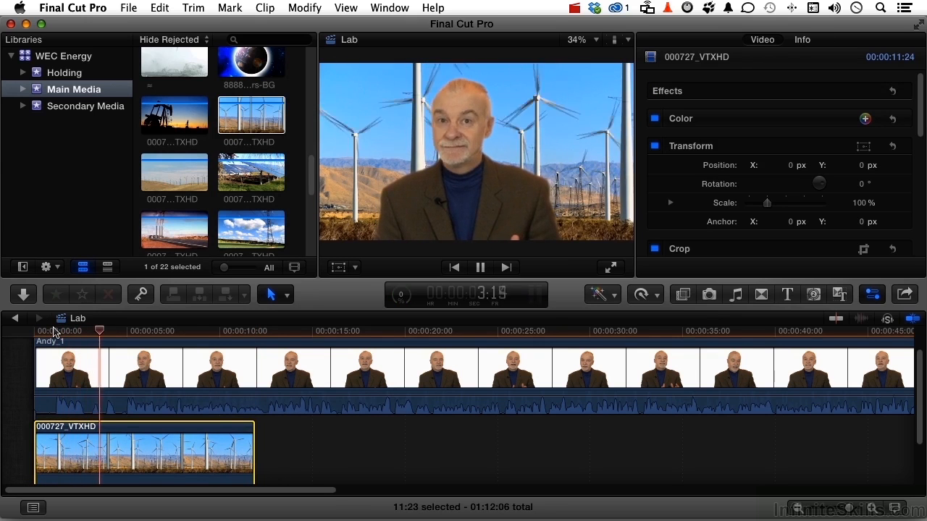
{"action": "key", "text": "space"}
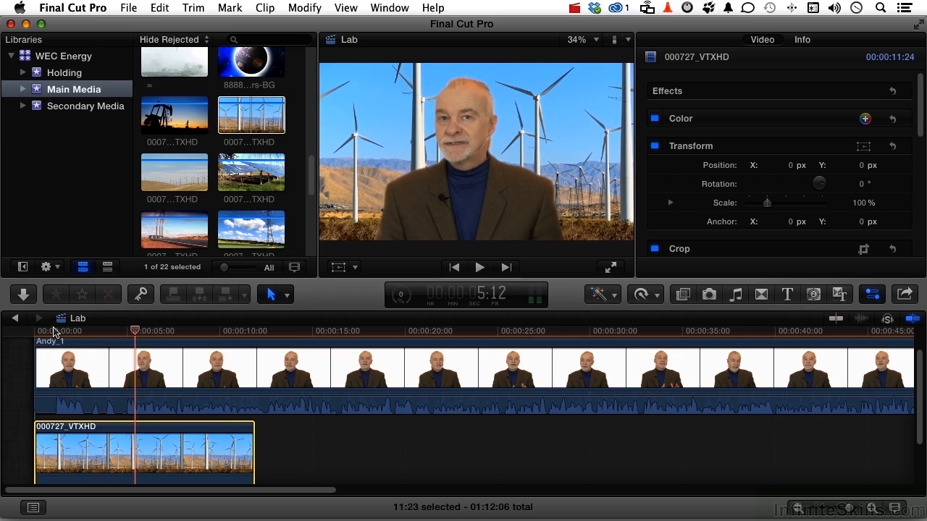